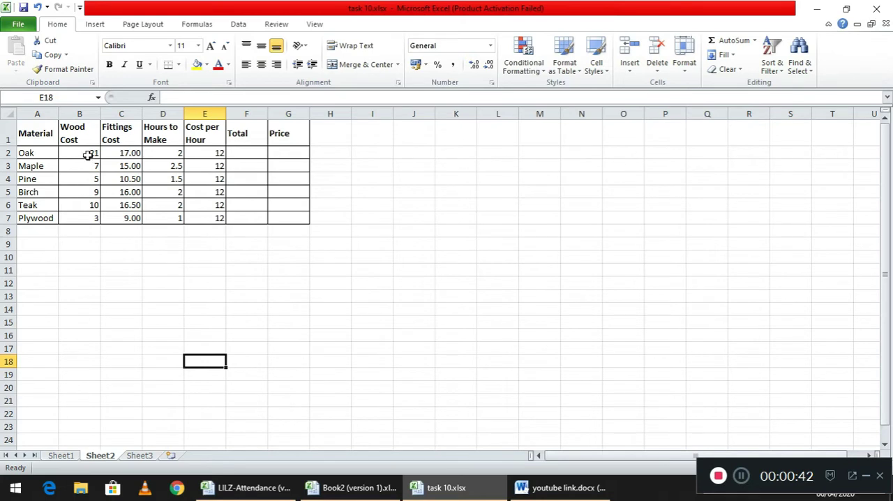
Format the Wood Cost values in B2:B7 to show two decimal places
left_click_drag(90, 152, 87, 217)
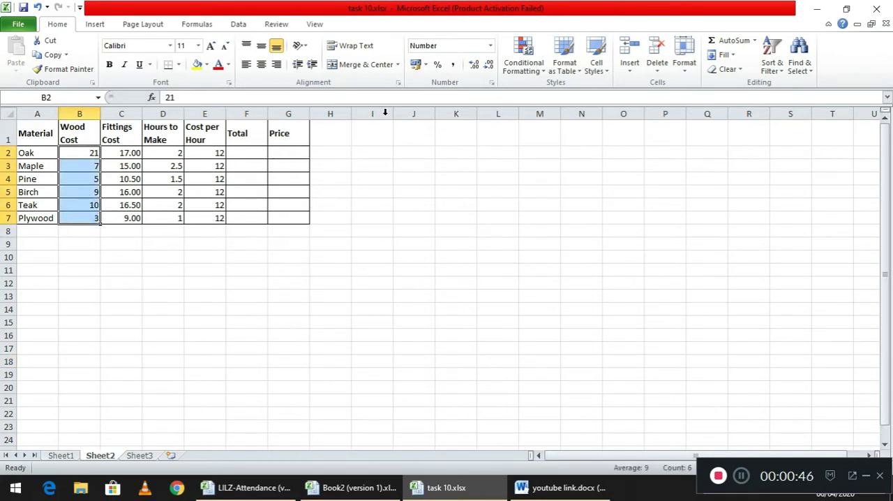
left_click(475, 67)
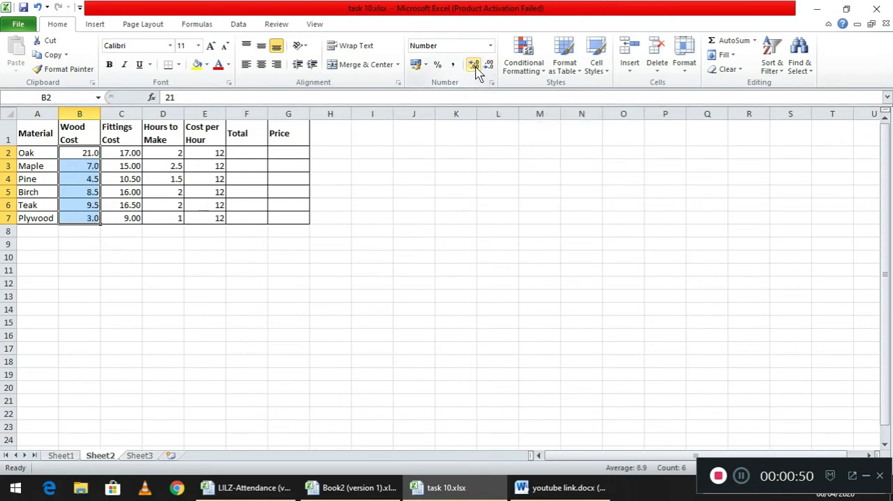
left_click(475, 67)
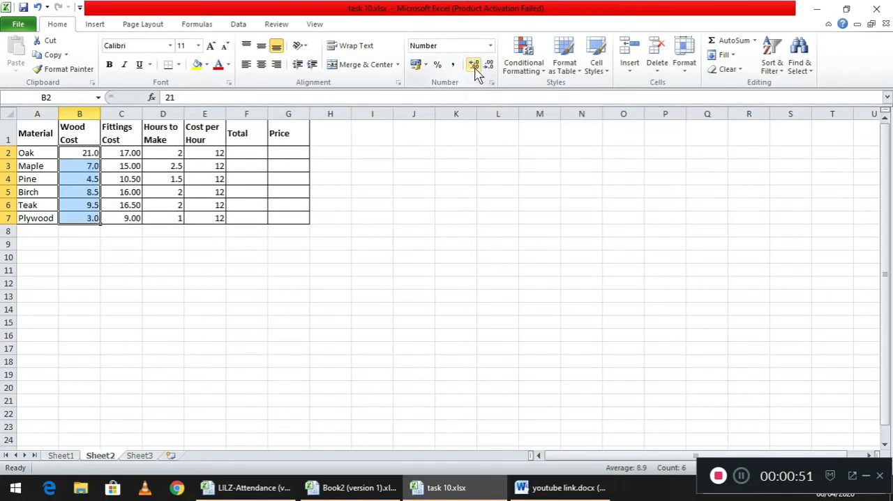
Format the Cost per Hour values in E2:E7 to show two decimal places
left_click(210, 153)
left_click_drag(211, 153, 210, 214)
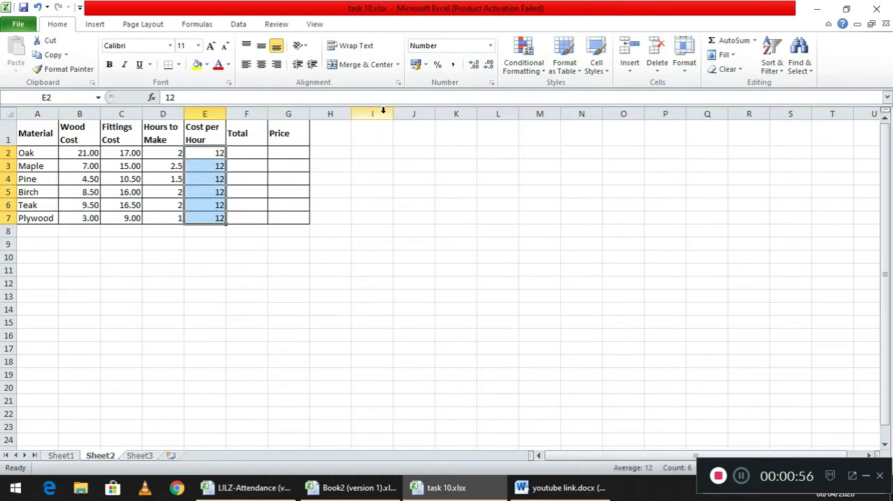
left_click(474, 69)
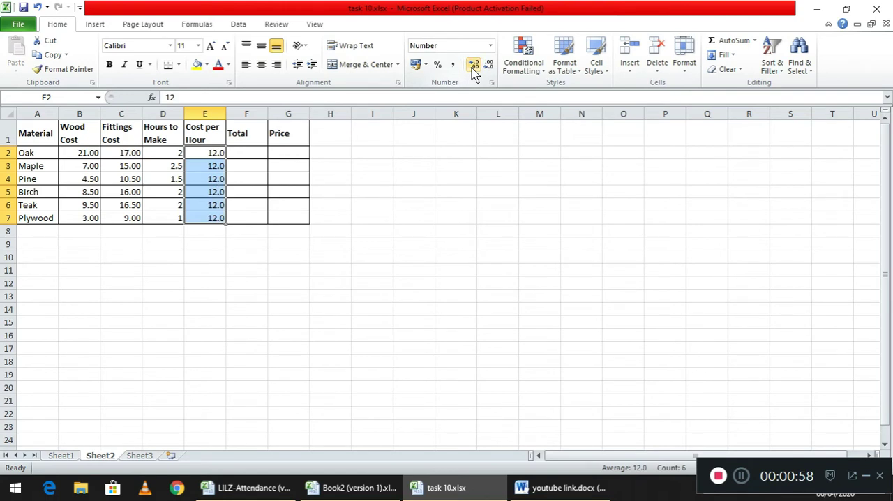
left_click(474, 70)
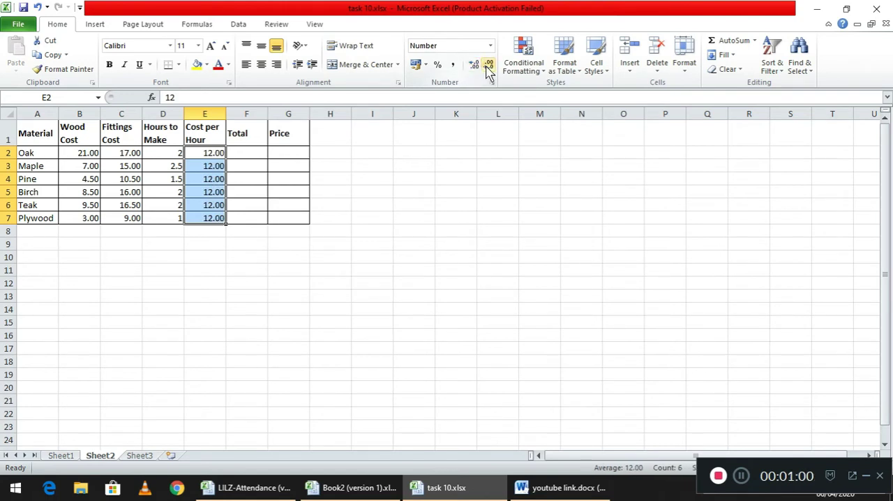
left_click(487, 67)
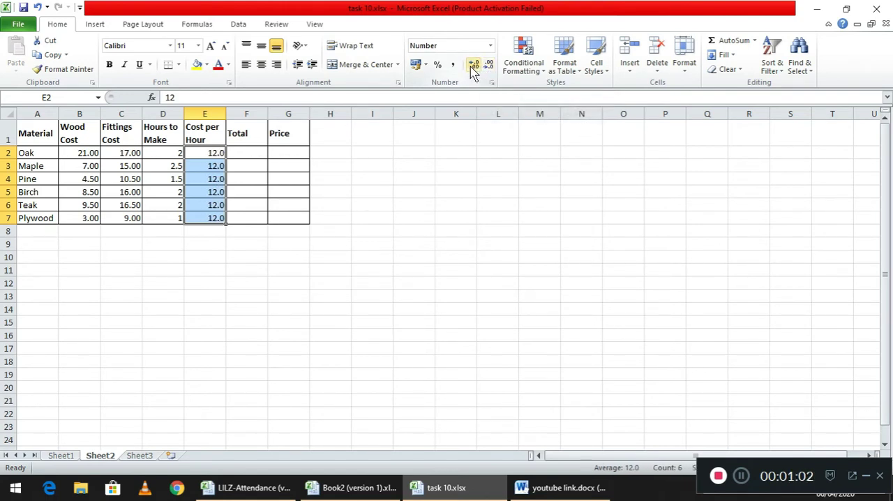
left_click(474, 70)
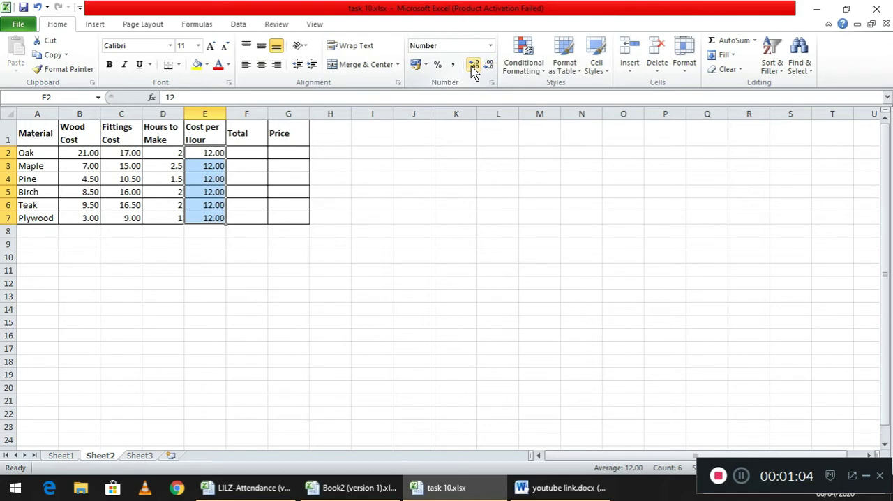
Enter the formula =(D2*E2)+B2+C2 in F2 to calculate the Total for Oak
left_click(257, 153)
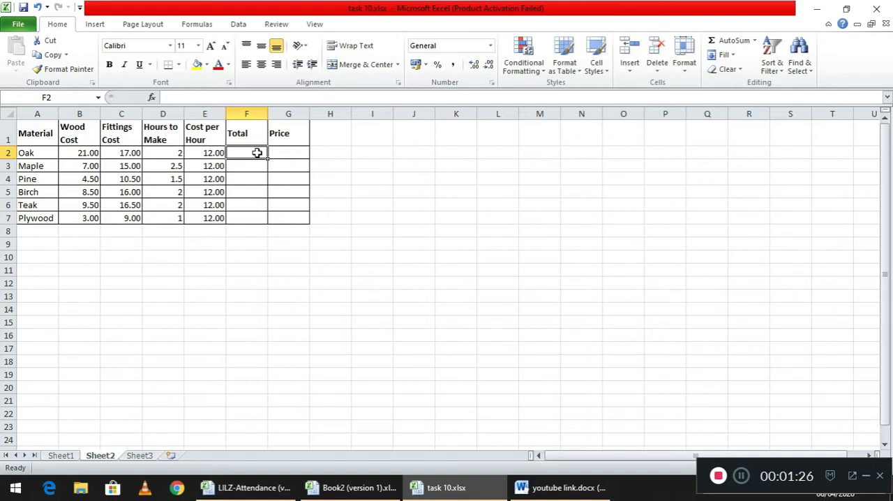
type("=")
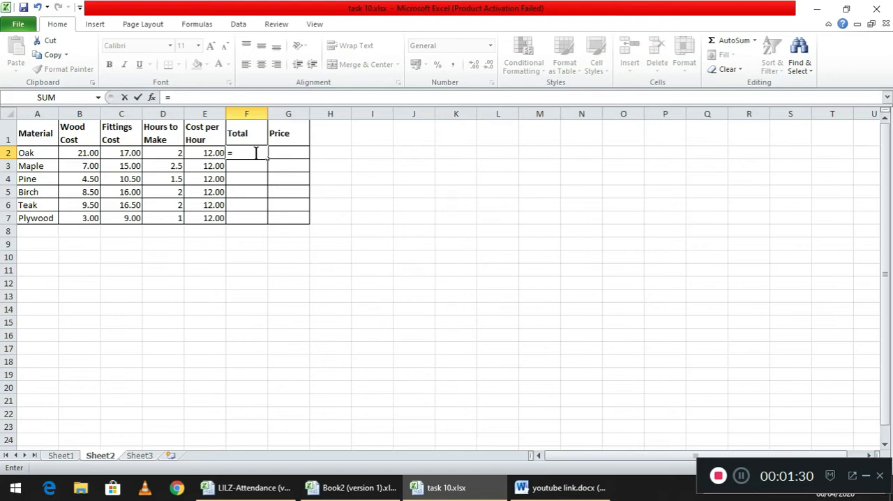
left_click(257, 153)
type("(")
left_click(170, 153)
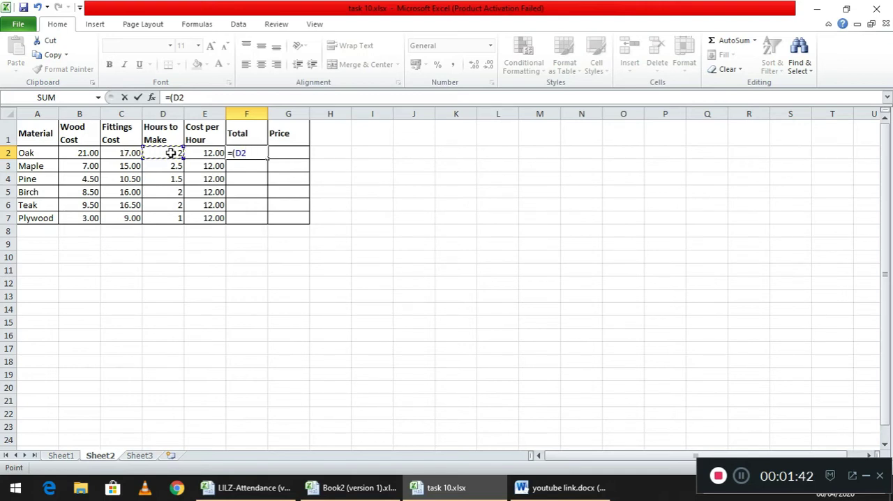
type("*")
left_click(200, 154)
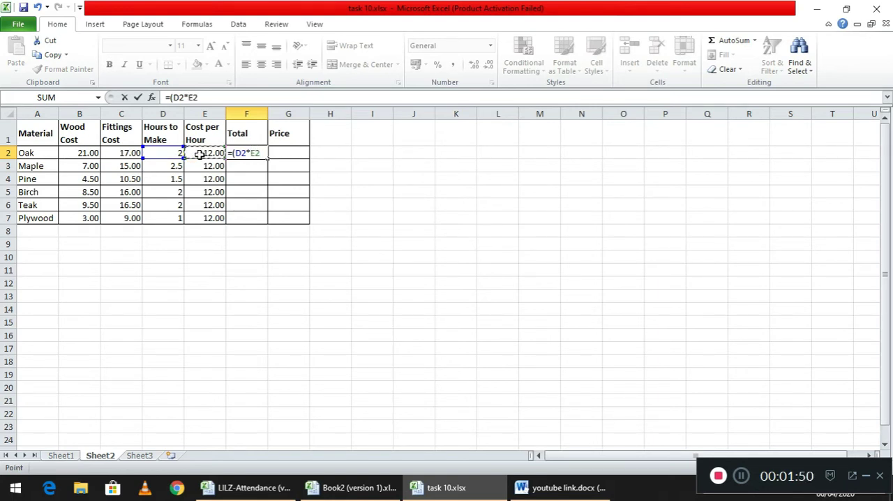
type(")")
type("+")
left_click(83, 153)
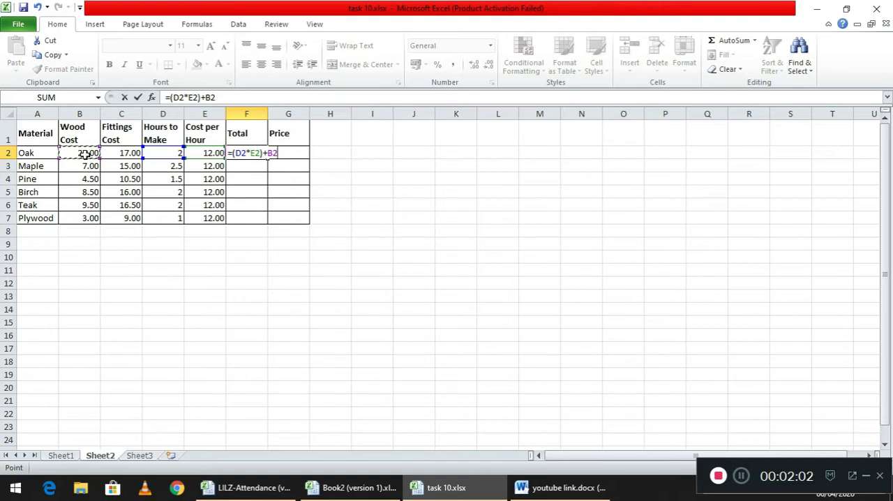
type("+")
left_click(120, 152)
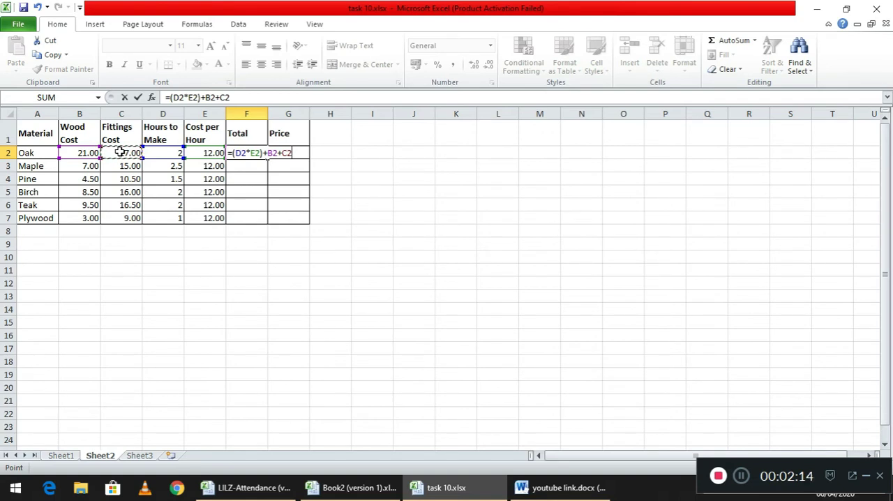
key("Return")
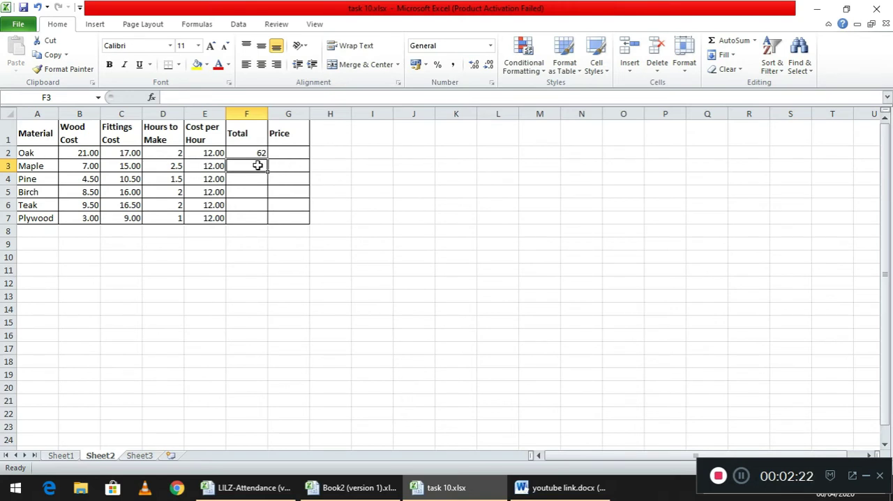
Enter the Total formula =(D3*E3)+B3+C3 for Maple in F3 and fill it down through F7
type("=")
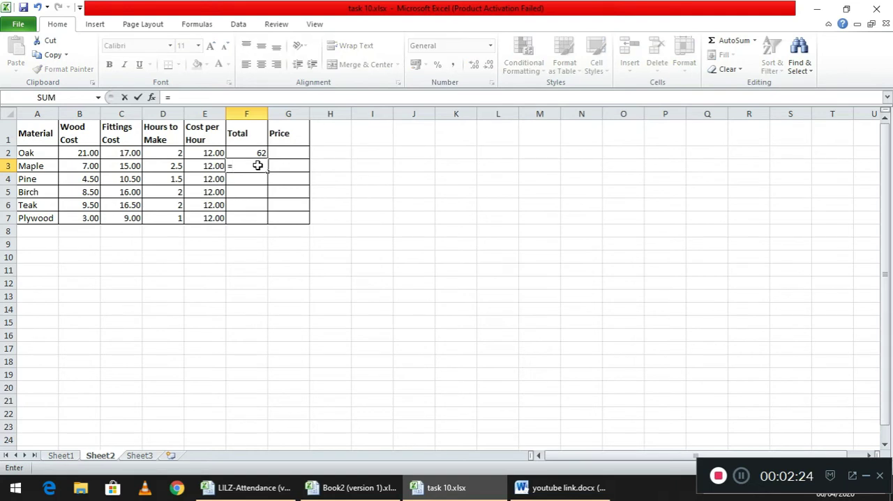
type("(")
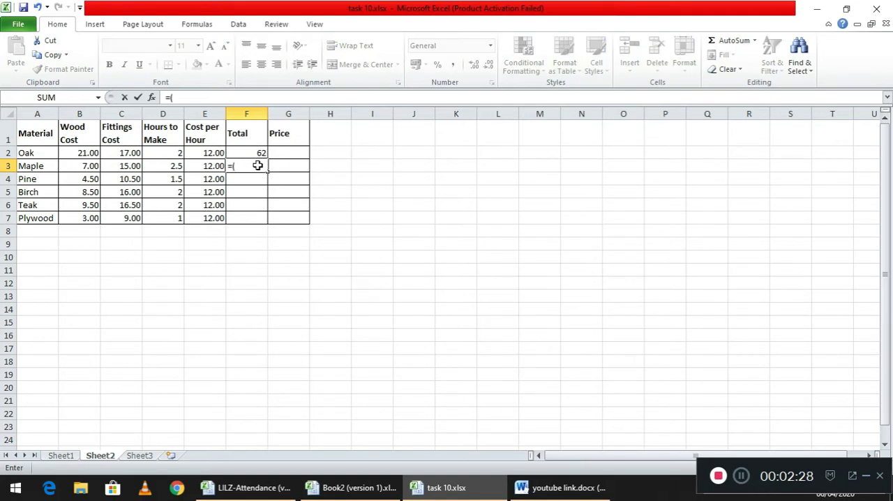
left_click(176, 166)
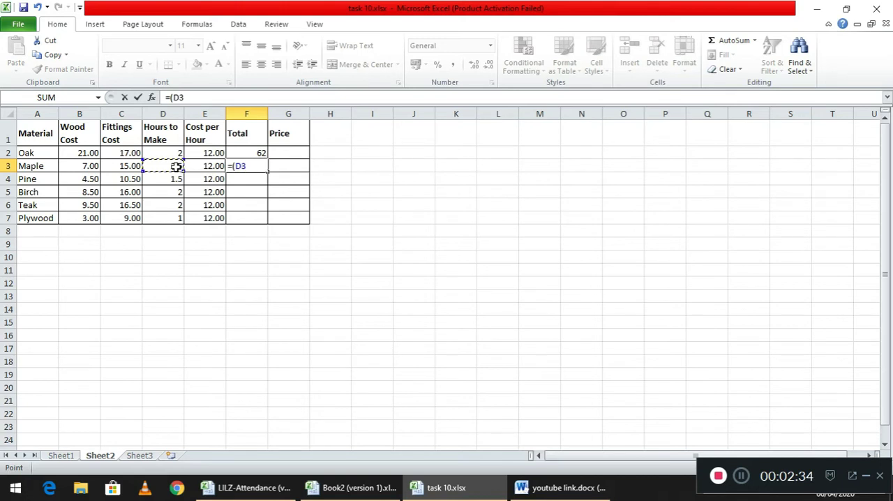
type("*")
left_click(210, 168)
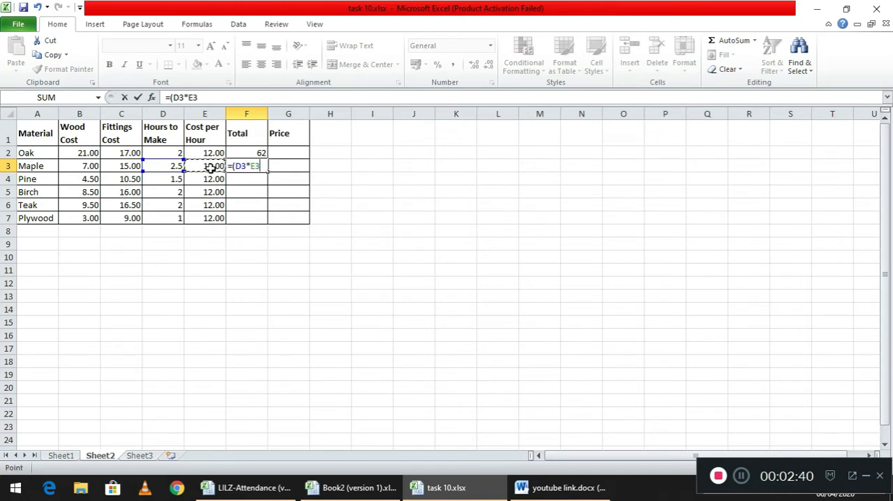
type(")+")
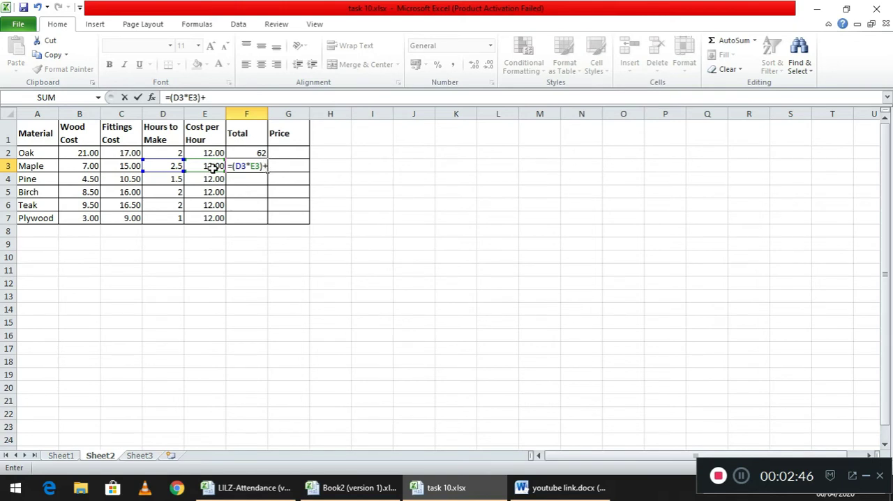
left_click(93, 166)
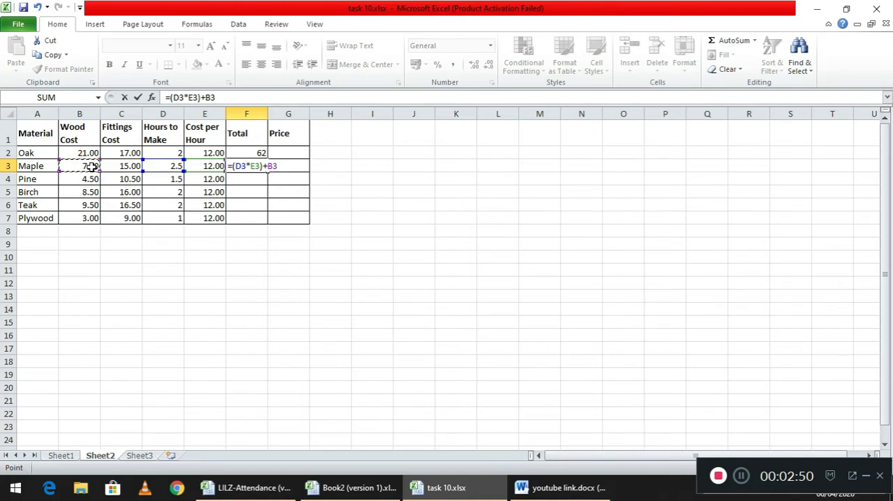
type("+")
left_click(122, 166)
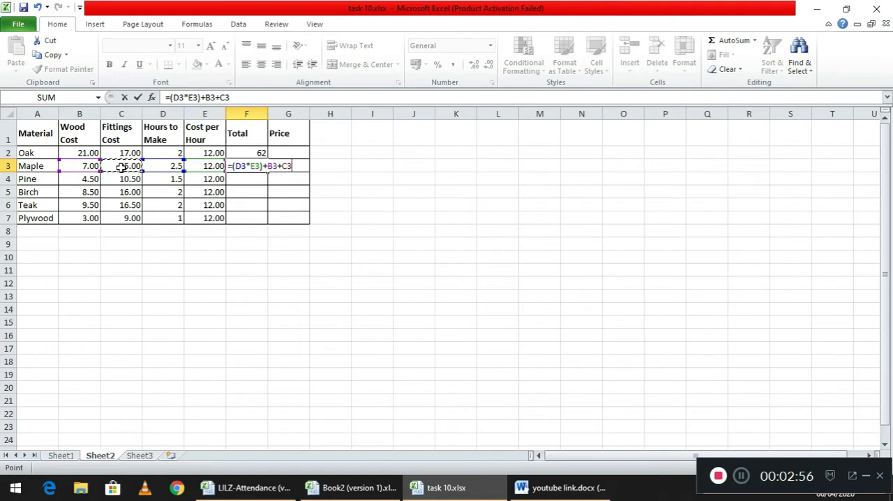
key("Return")
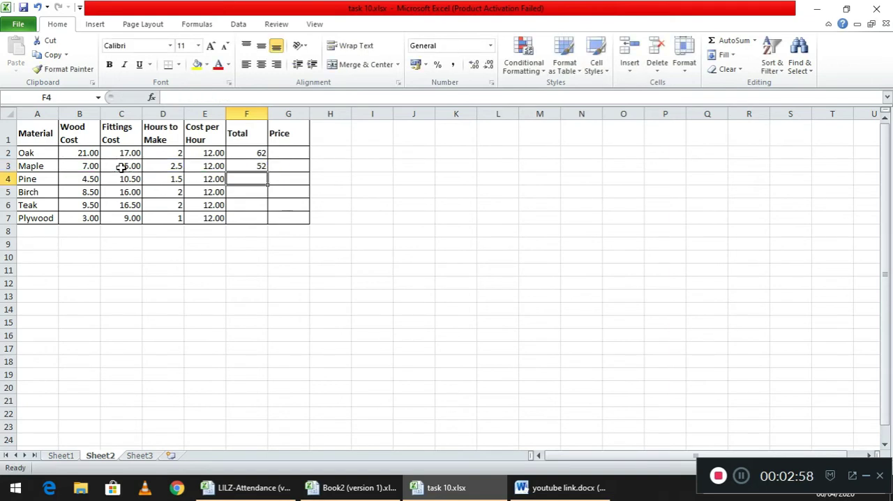
left_click(252, 169)
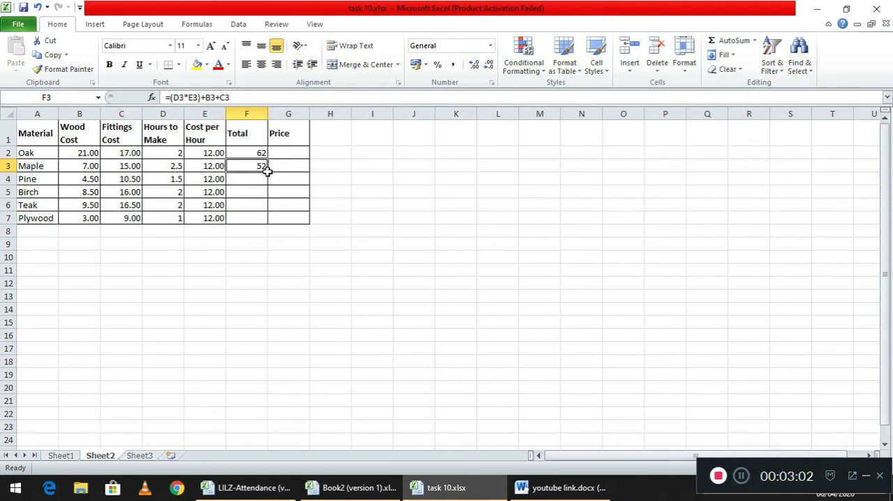
left_click_drag(267, 171, 262, 219)
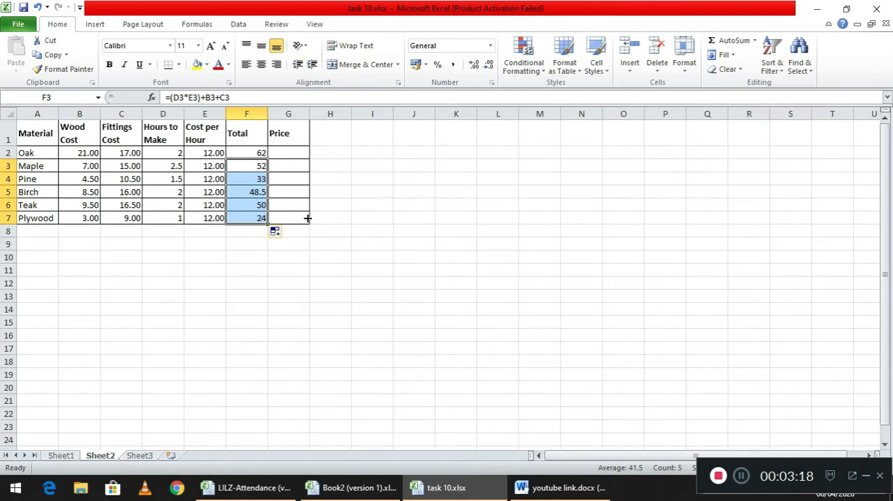
Copy the whole table A1:G7 from Sheet2 and paste it into Sheet3 starting at A1
left_click(45, 132)
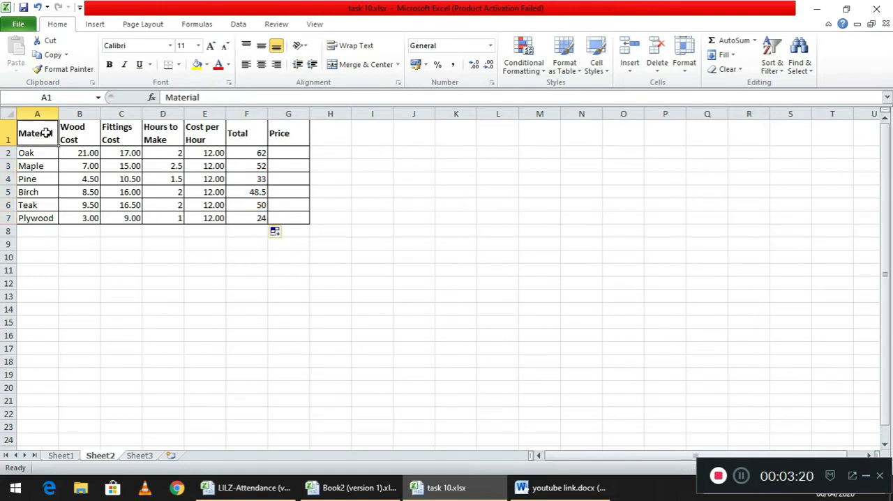
left_click_drag(46, 132, 279, 215)
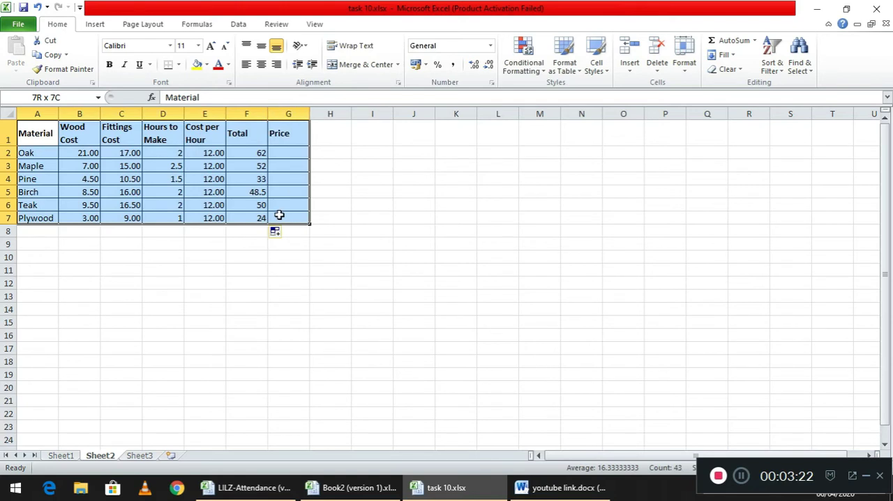
left_click(49, 59)
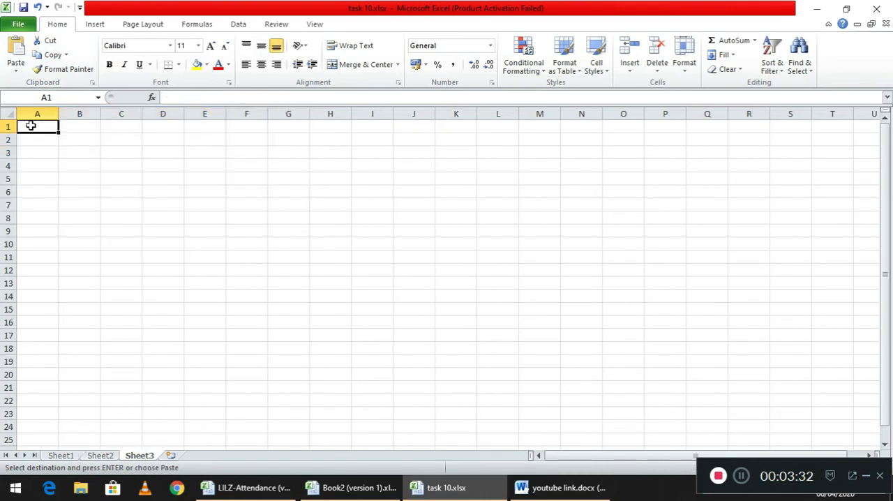
left_click(16, 46)
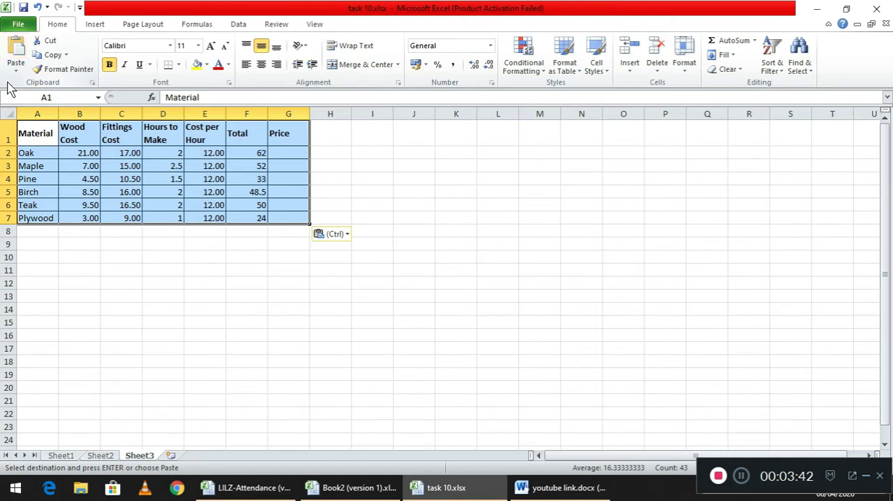
left_click(88, 193)
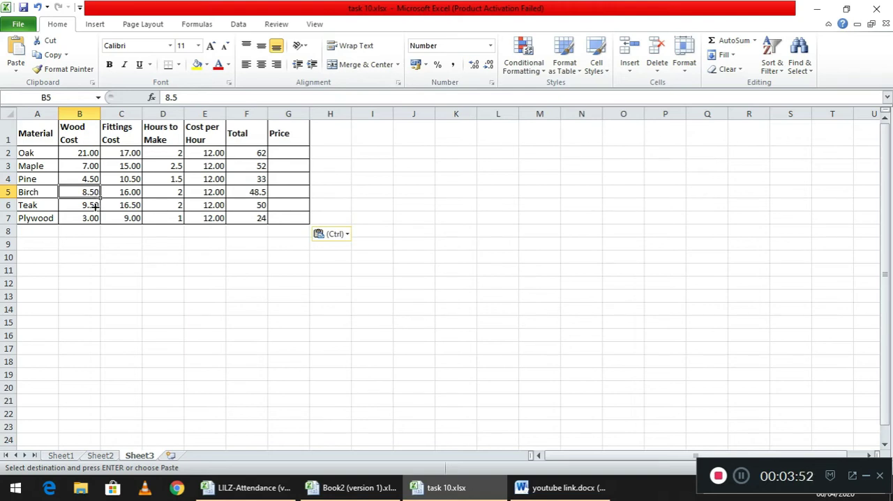
left_click(97, 206)
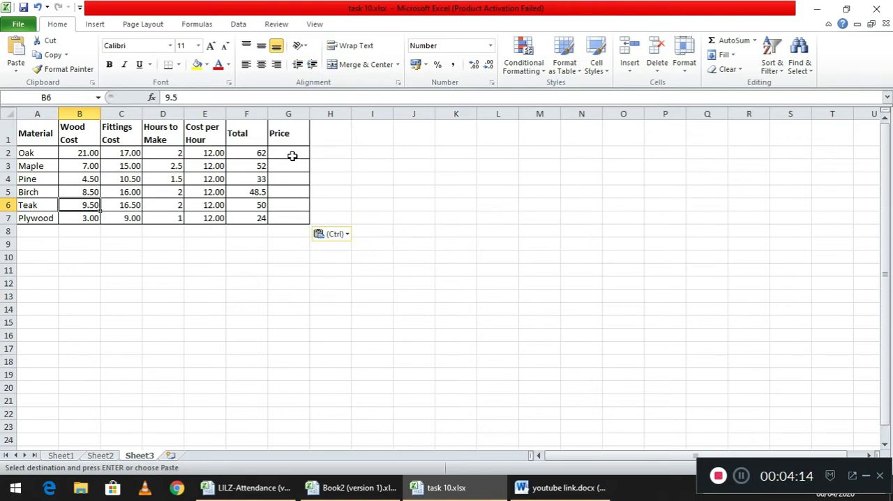
Enter the Price formula =40%*F2+F2 for Oak in G2 on Sheet3
left_click(293, 155)
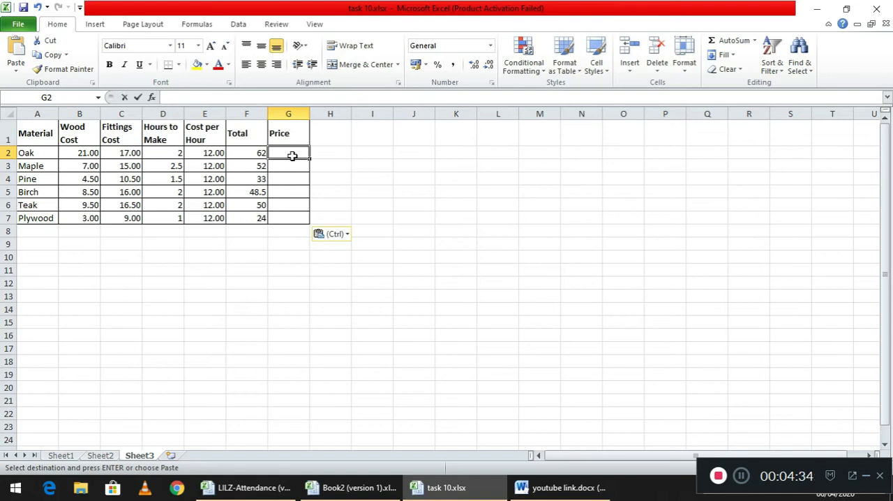
type("=")
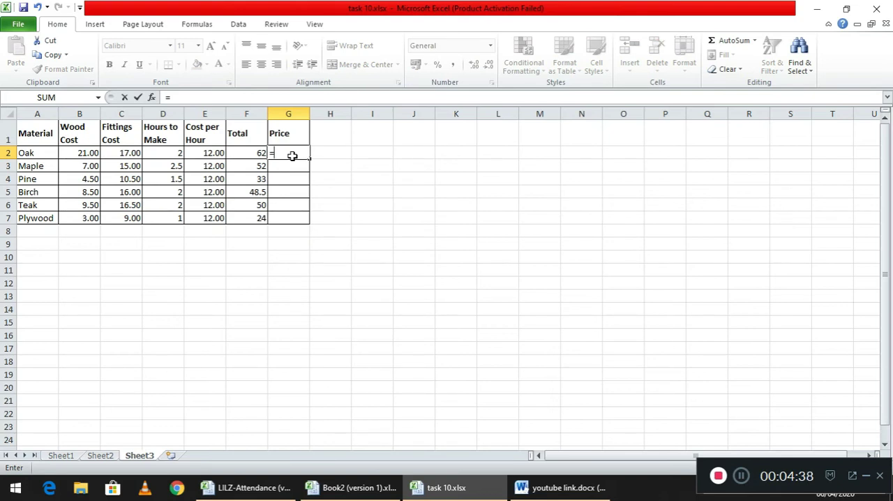
type("40%*")
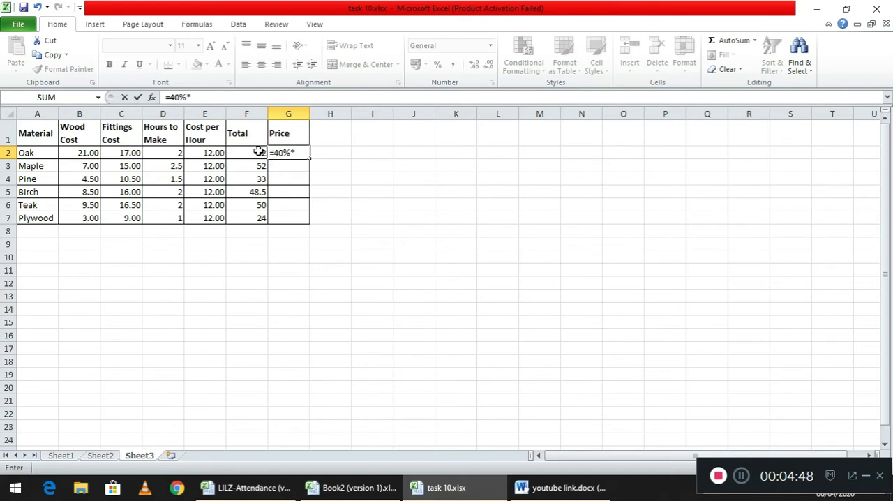
left_click(259, 152)
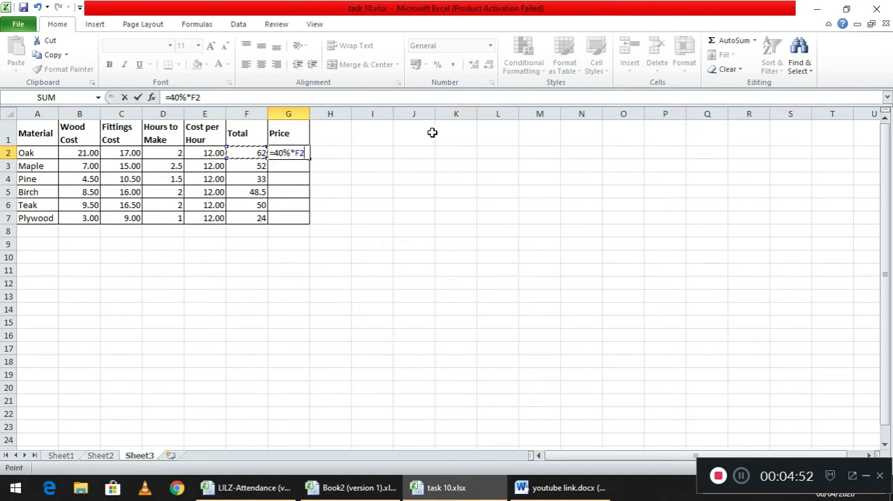
type("+f2")
key("Return")
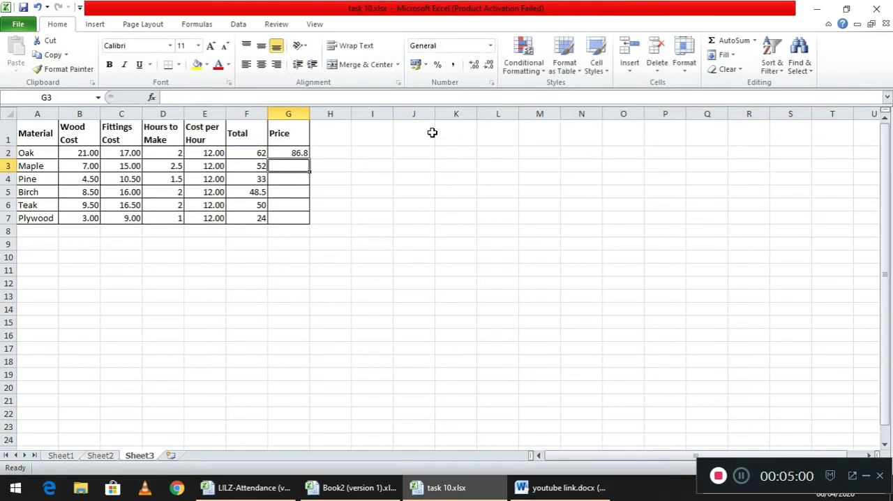
type("=")
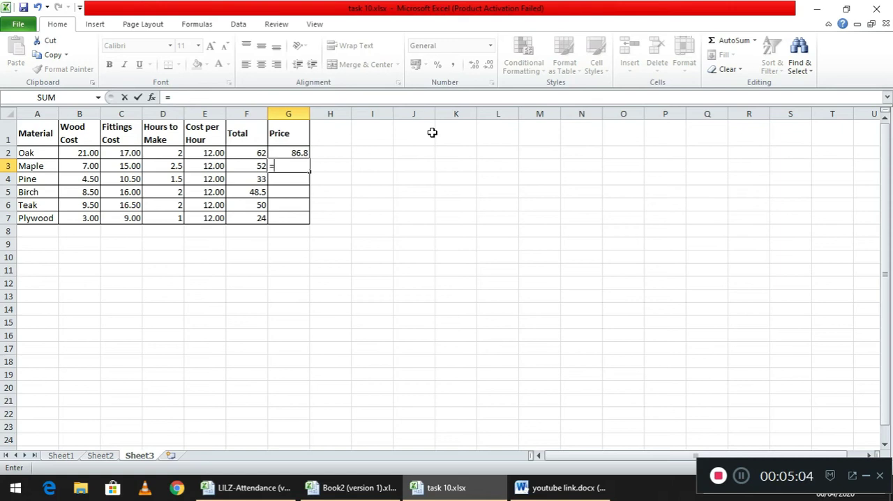
type("40%")
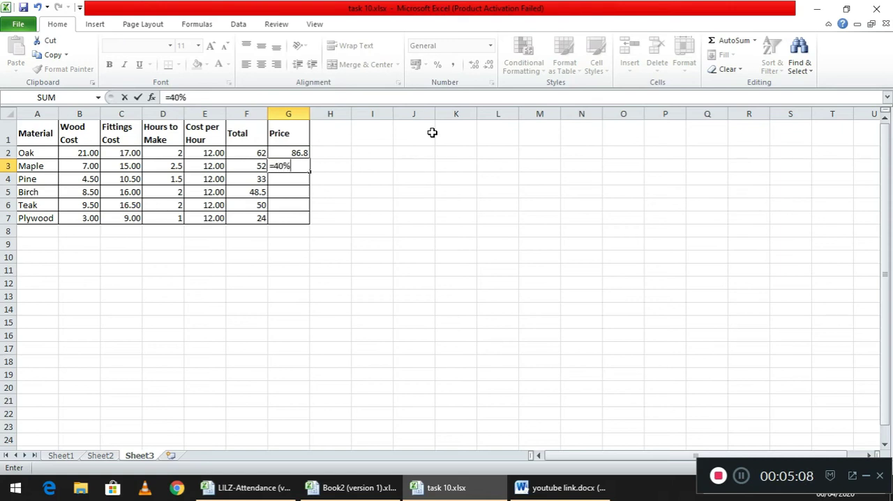
left_click(243, 168)
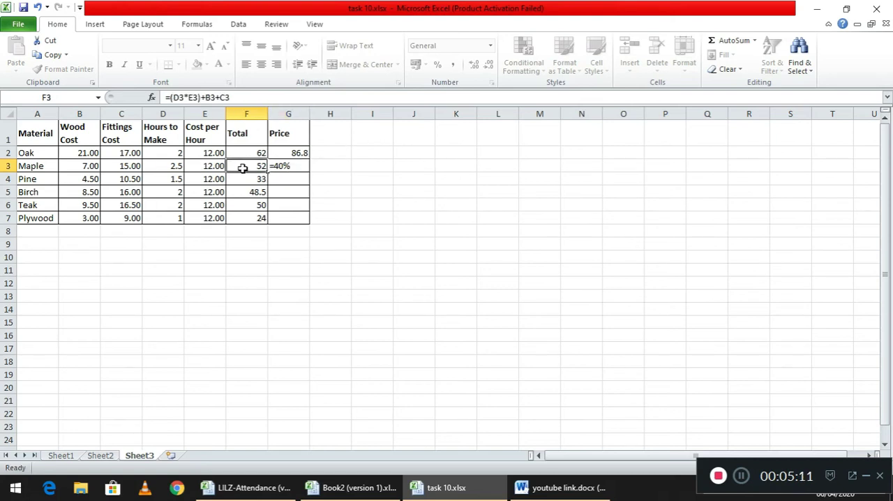
left_click(305, 165)
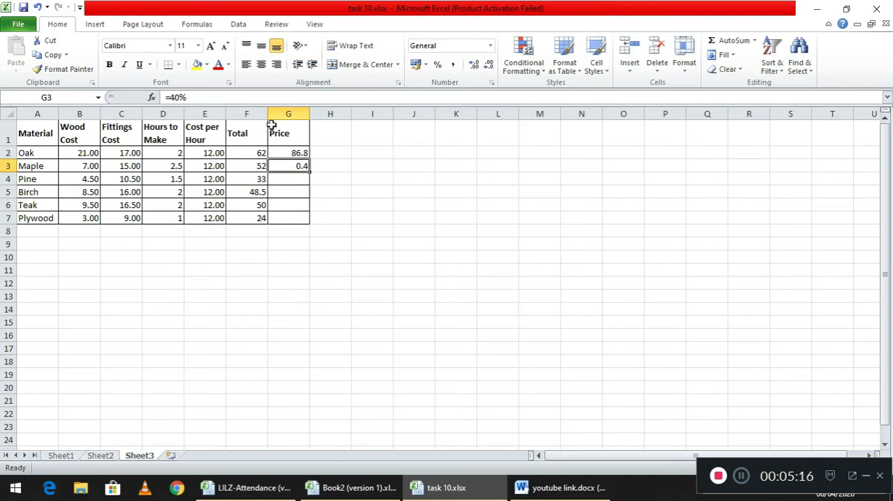
left_click(266, 103)
left_click(296, 168)
key("Delete")
type("=")
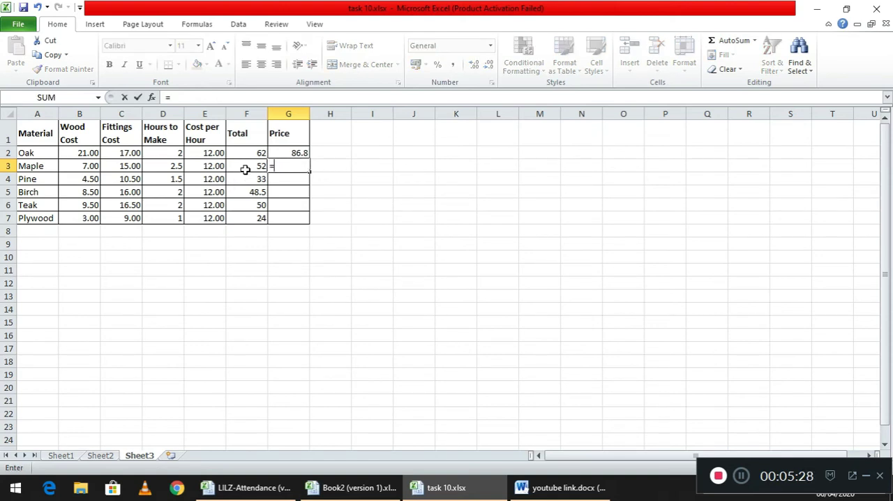
type("40")
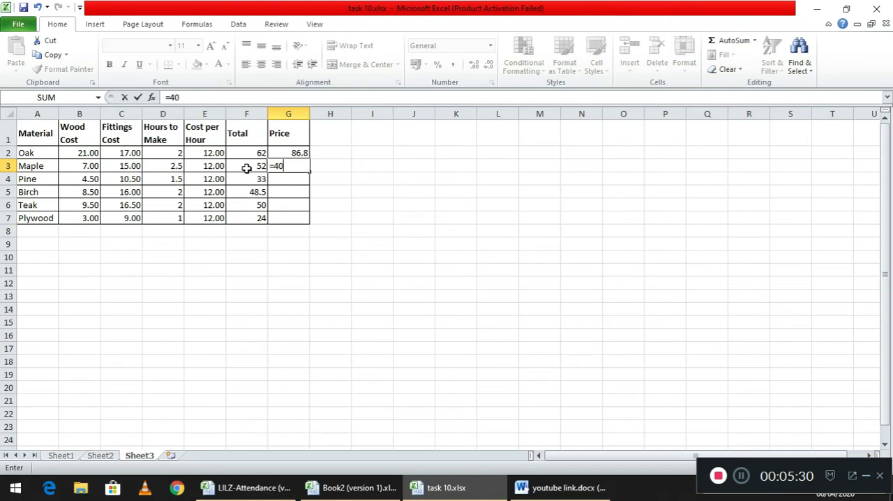
type("%")
left_click(246, 169)
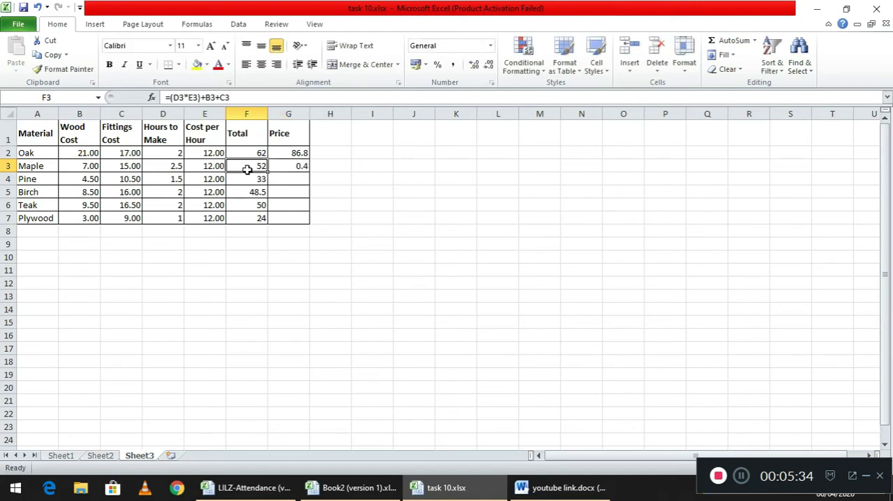
left_click(287, 165)
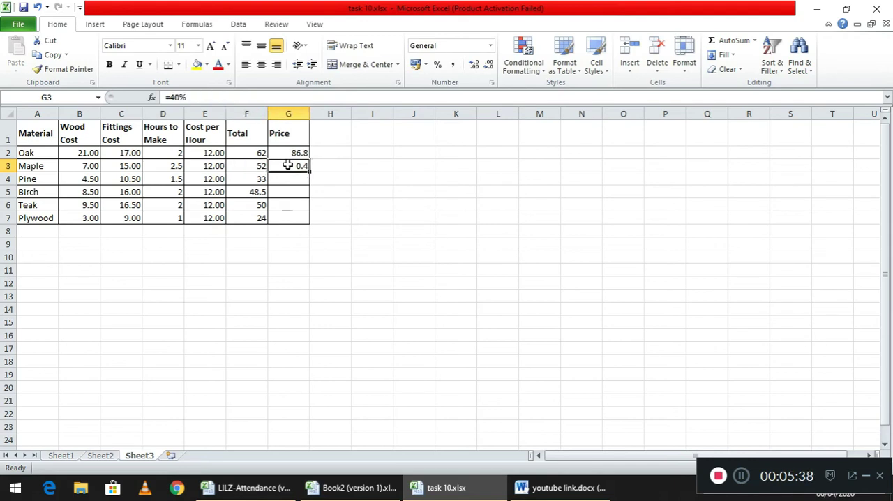
key("Delete")
type("4")
key("BackSpace")
Enter the Price formula =40%*F3+F3 for Maple in G3, adding the multiplication sign needed between 40% and F3
type("=40")
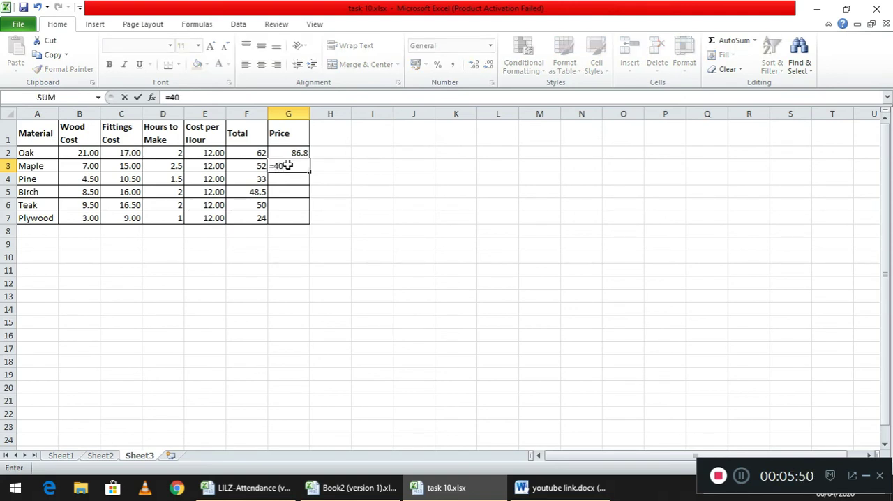
type("%f3+f3")
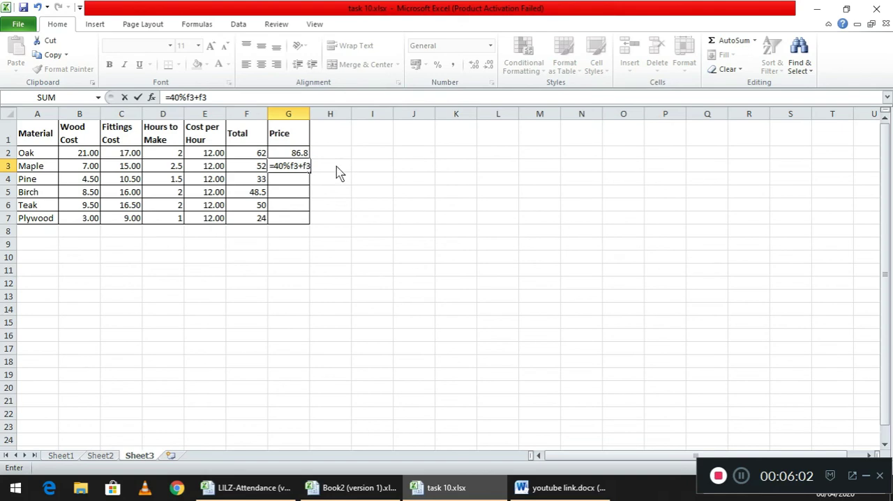
key("Return")
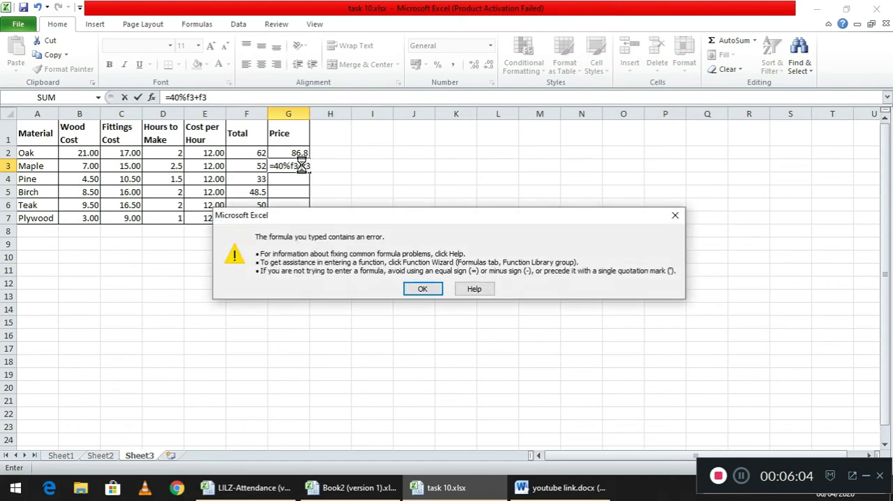
left_click(424, 289)
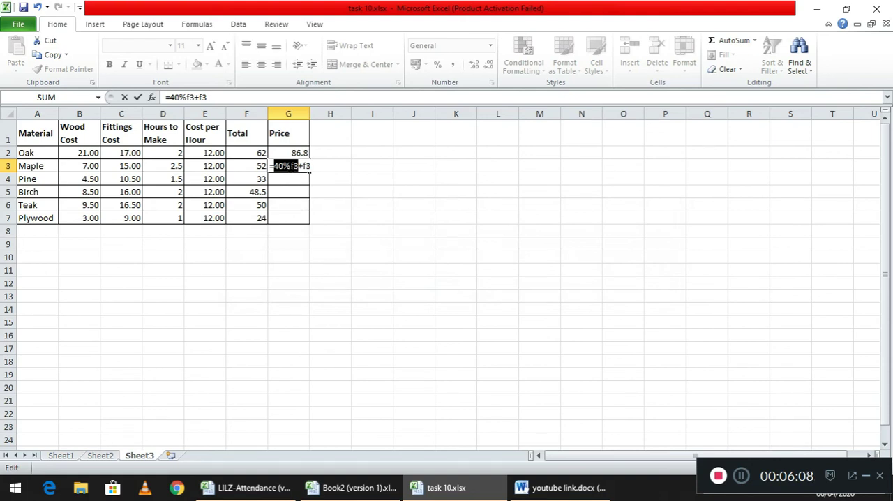
left_click(290, 166)
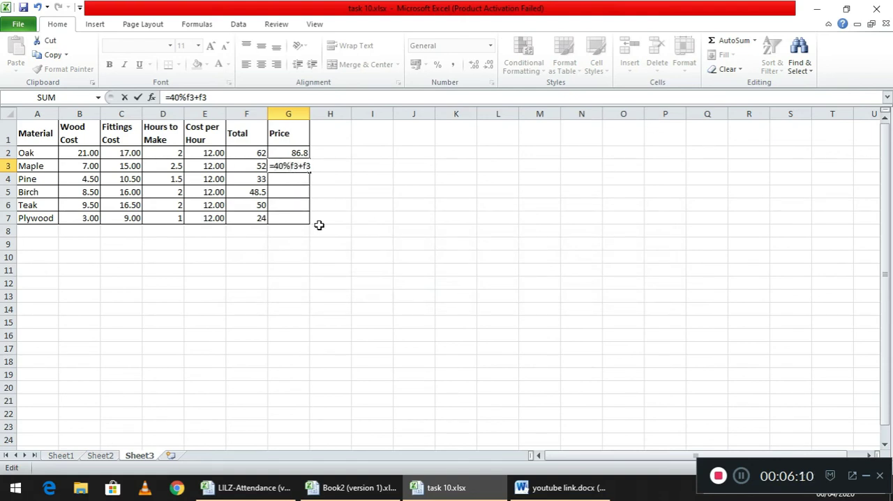
type("*")
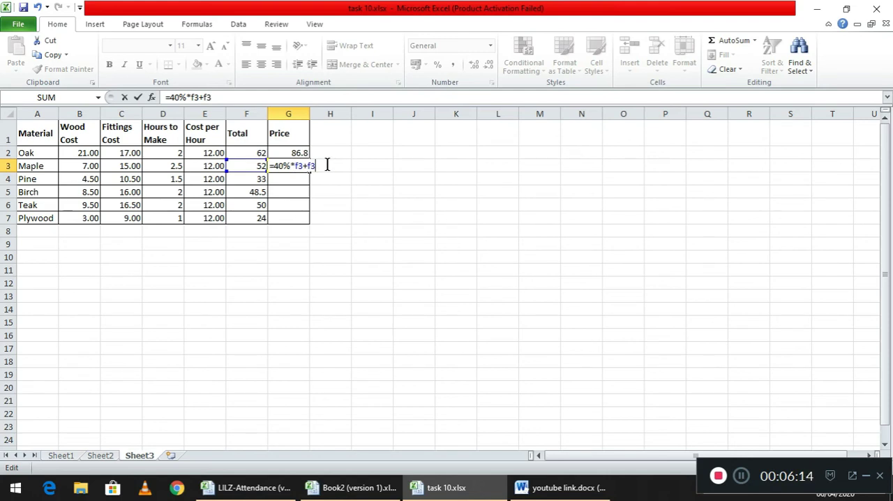
key("Return")
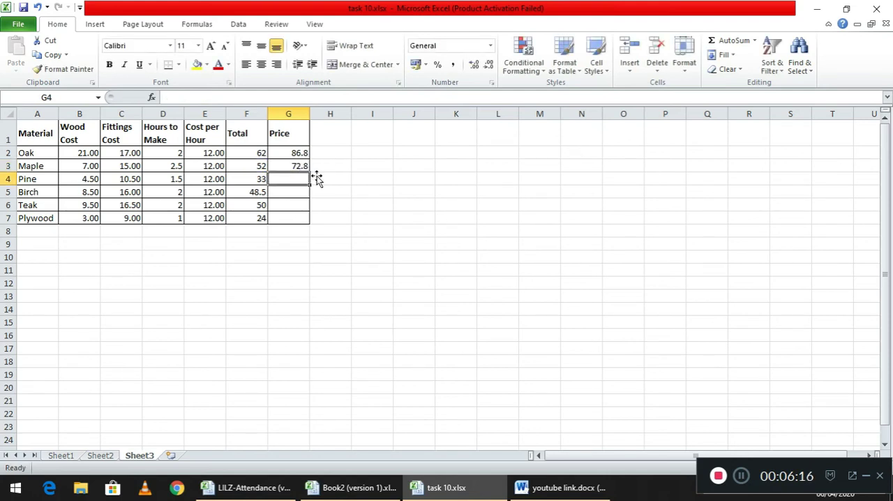
Fill the Maple Price formula from G3 down through G7
left_click(316, 176)
left_click(300, 170)
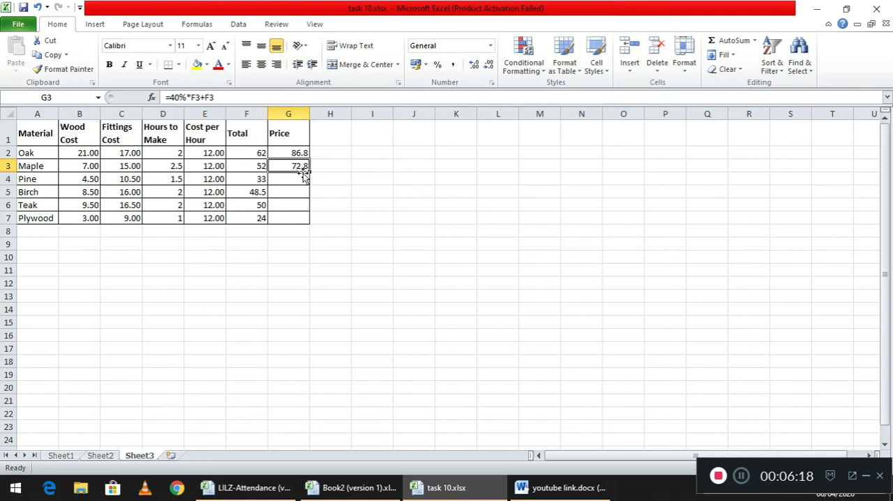
left_click_drag(310, 168, 305, 226)
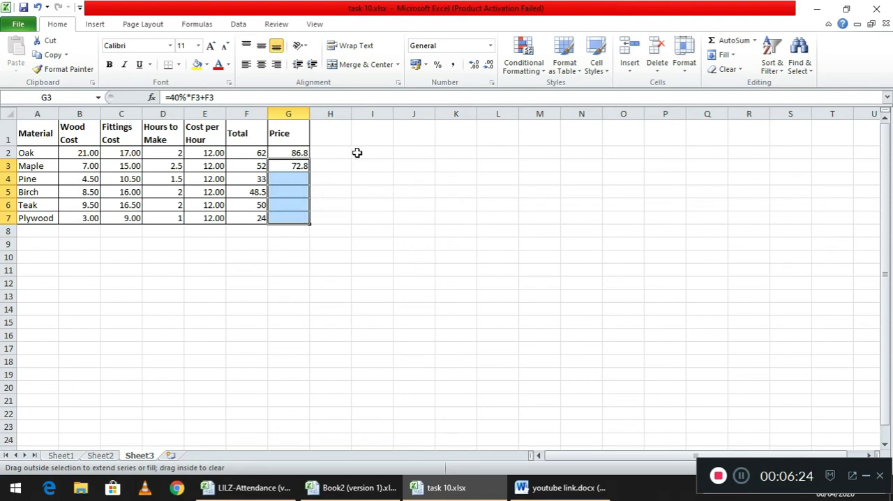
left_click(357, 152)
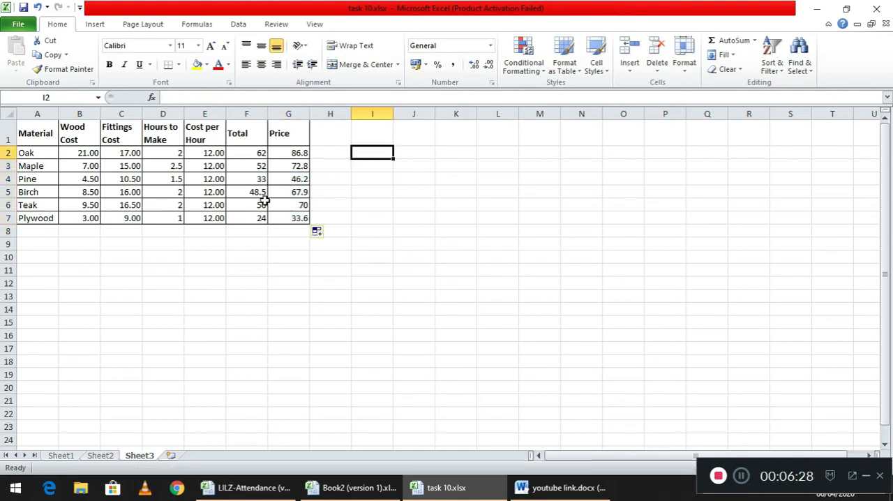
Display the formulas in the Sheet3 cells to check them, and switch back to showing the values
left_click(197, 25)
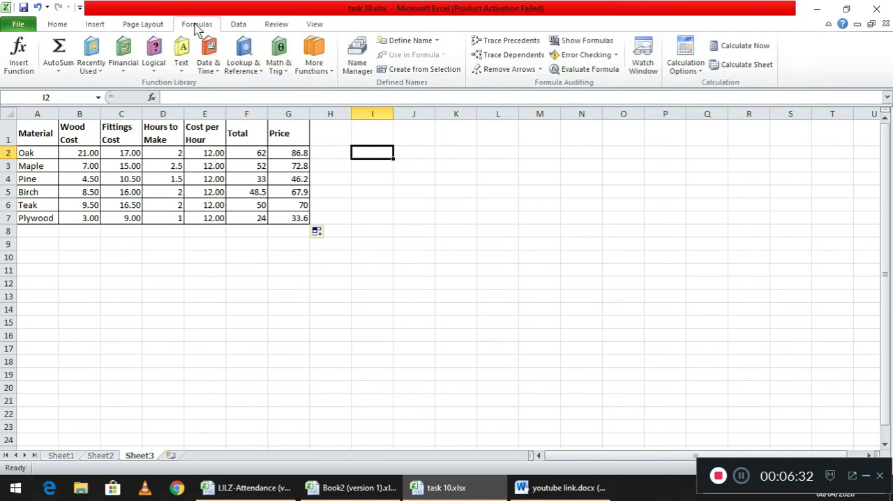
left_click(589, 41)
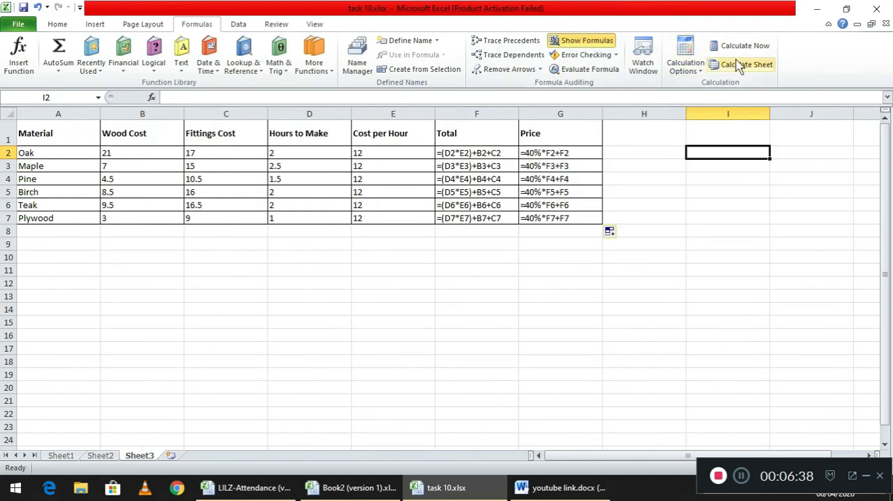
left_click(596, 42)
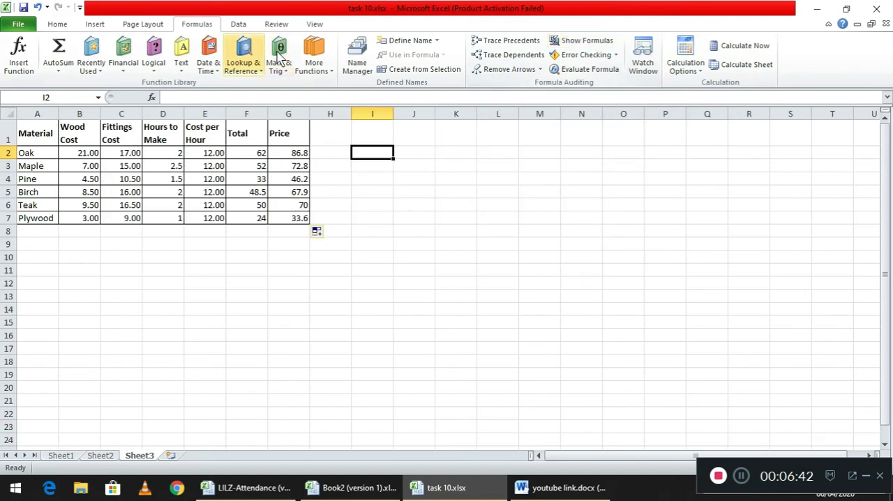
Open the file commands for the task 10 workbook
left_click(25, 25)
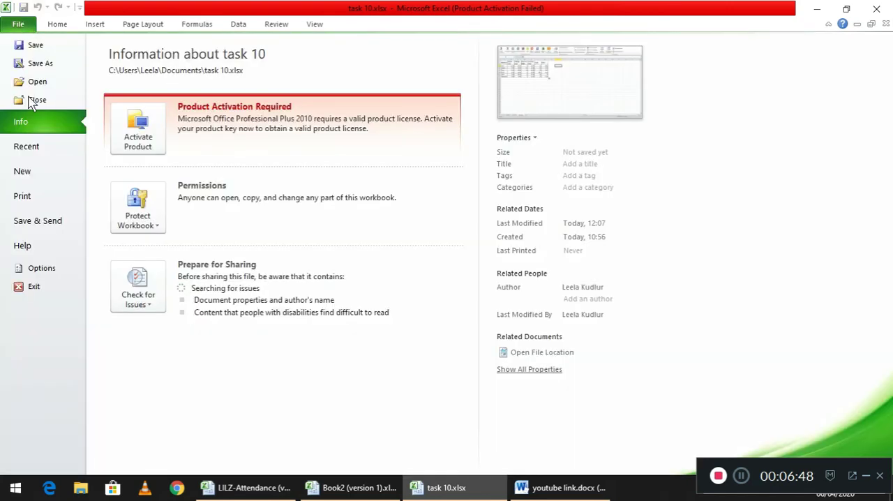